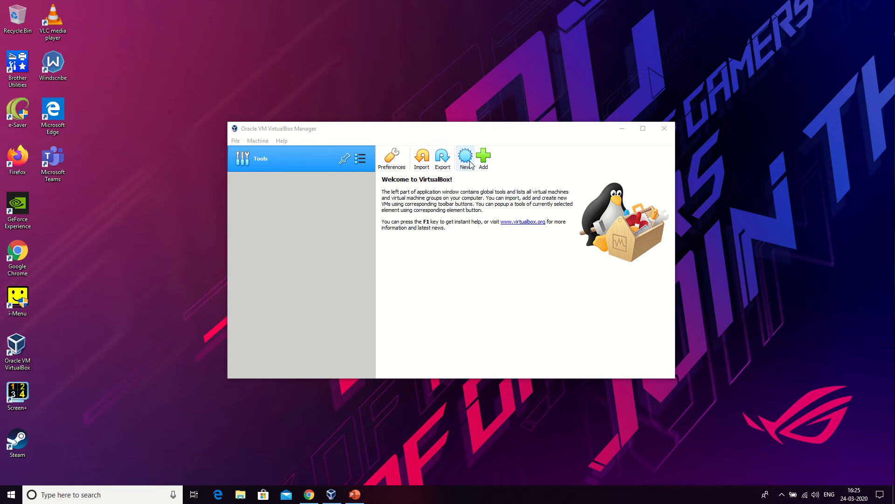
Create a new virtual machine named "windows 2012" with type Microsoft Windows and version Windows 2012 (64-bit).
{"action": "left_click", "coordinate": [467, 161]}
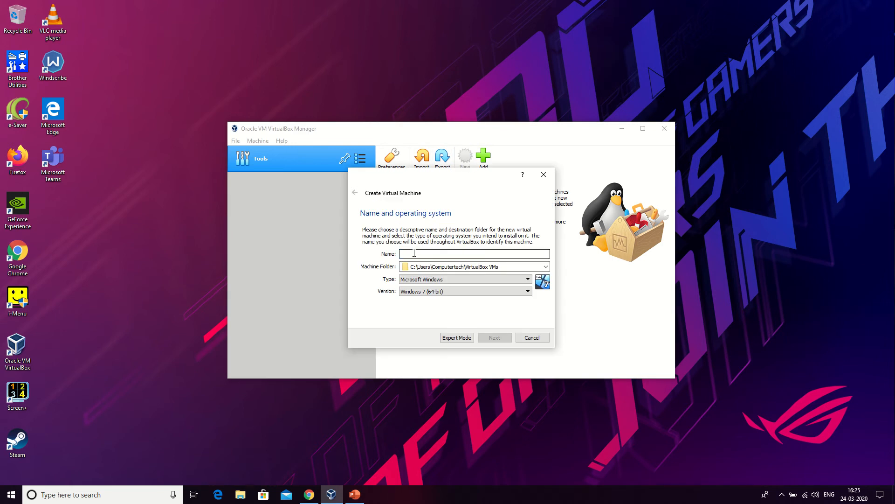
{"action": "type", "text": "windows 2012"}
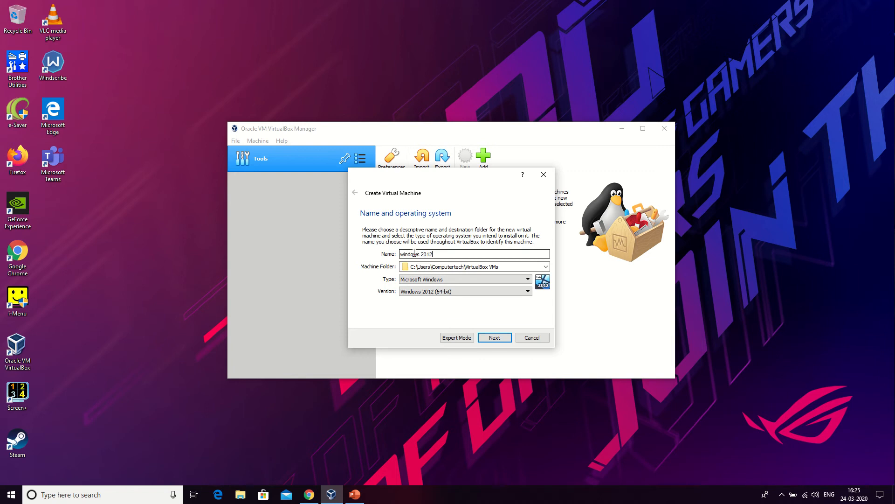
{"action": "left_click", "coordinate": [508, 264]}
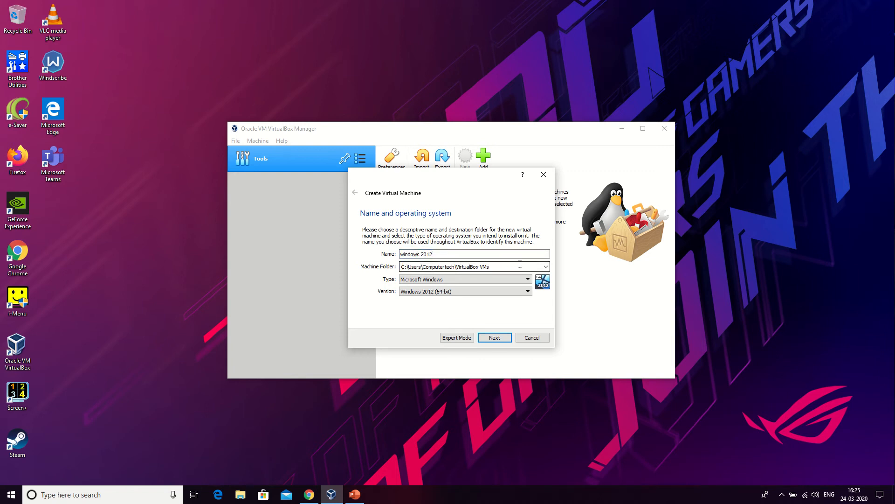
{"action": "left_click_drag", "start_coordinate": [401, 267], "coordinate": [493, 257]}
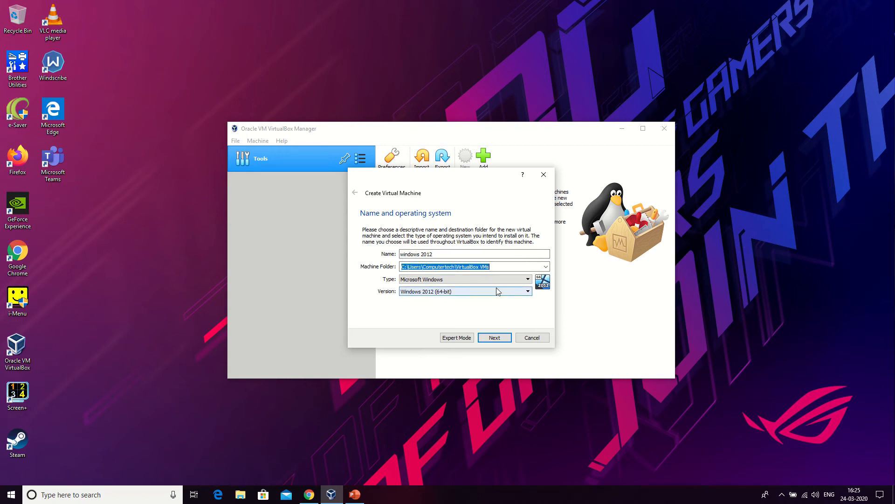
{"action": "left_click", "coordinate": [500, 280]}
{"action": "left_click", "coordinate": [500, 280]}
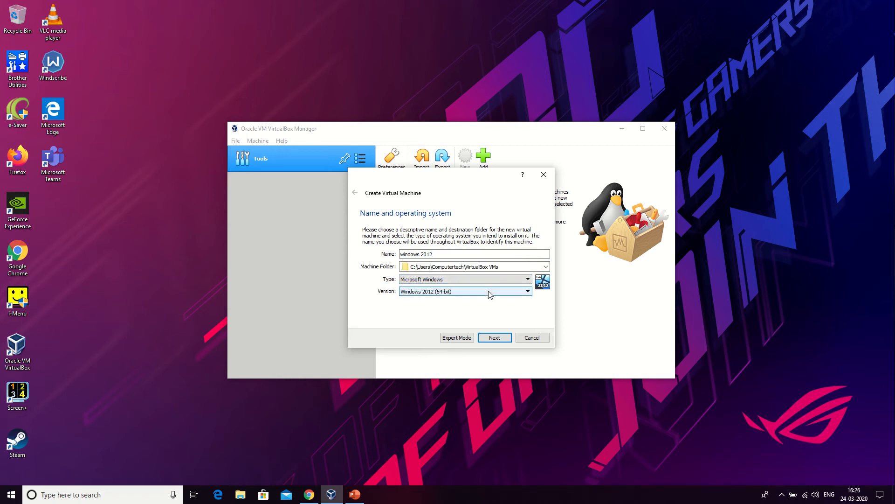
{"action": "left_click", "coordinate": [488, 292]}
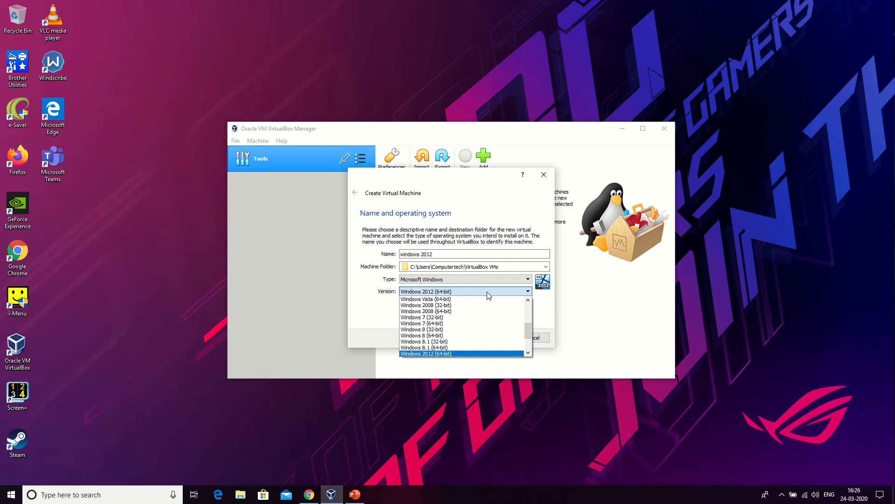
{"action": "left_click", "coordinate": [488, 294]}
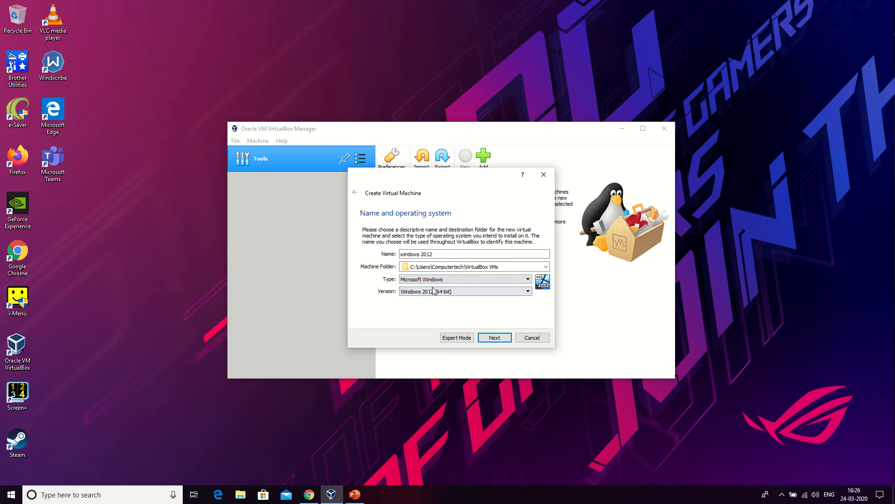
{"action": "left_click", "coordinate": [488, 337]}
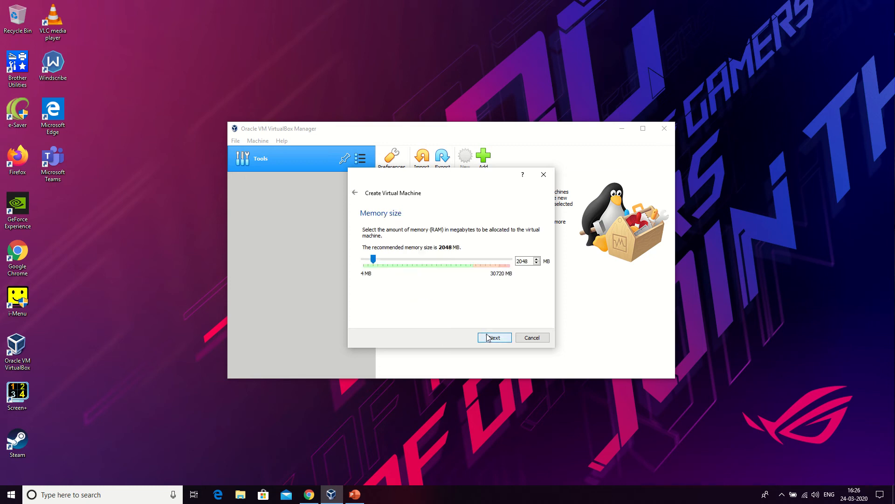
Set the virtual machine's memory size to 8192 MB and continue.
{"action": "left_click", "coordinate": [407, 262]}
{"action": "left_click_drag", "start_coordinate": [407, 262], "coordinate": [402, 264]}
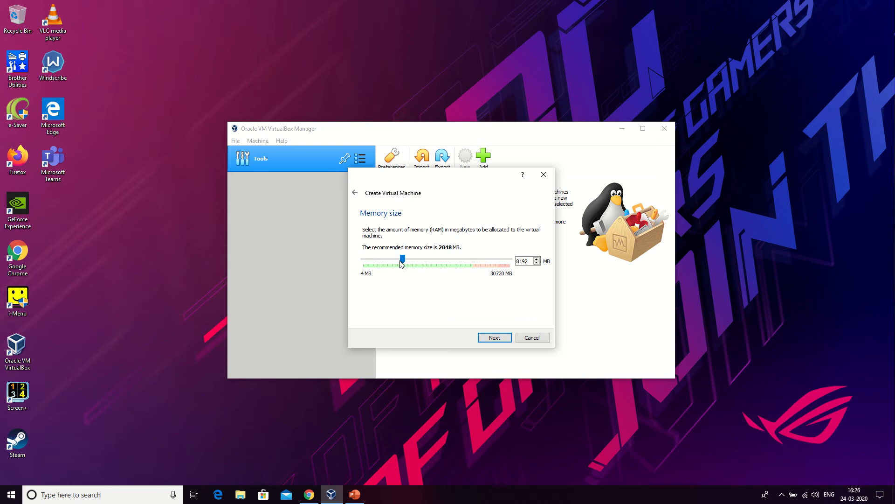
{"action": "left_click", "coordinate": [483, 341]}
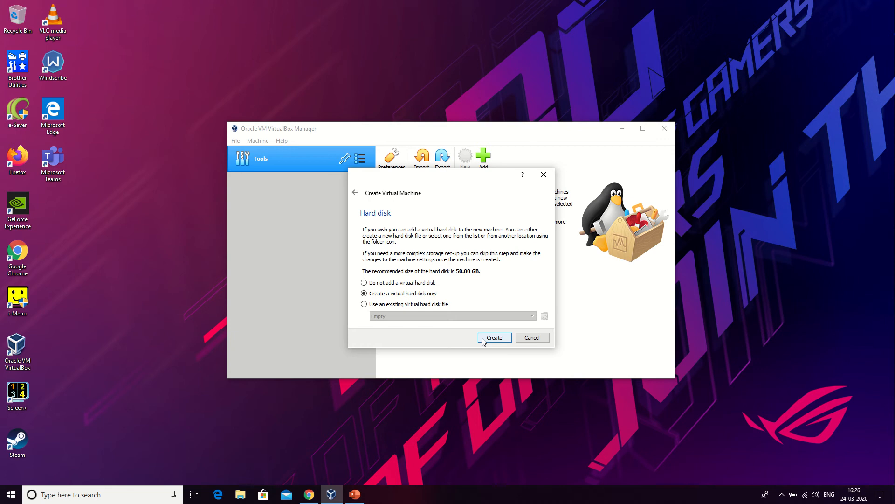
Create a new dynamically allocated VDI virtual hard disk of 50.00 GB for the machine.
{"action": "left_click", "coordinate": [492, 339]}
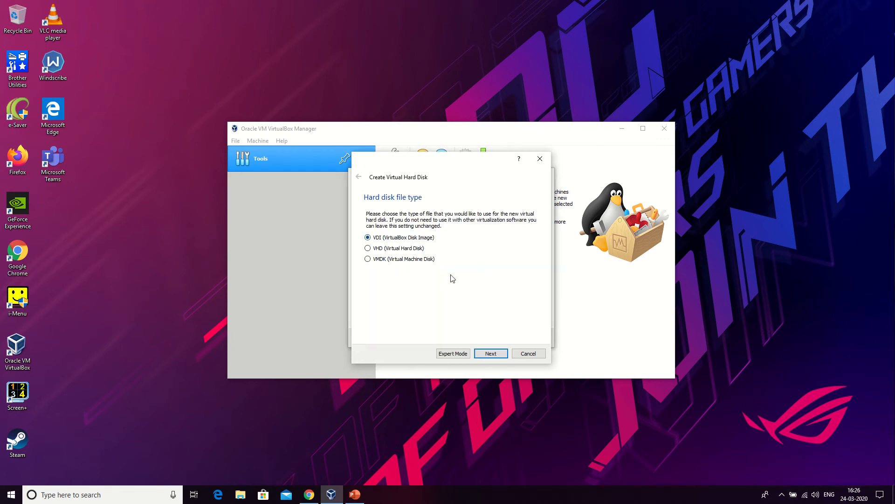
{"action": "left_click", "coordinate": [483, 355]}
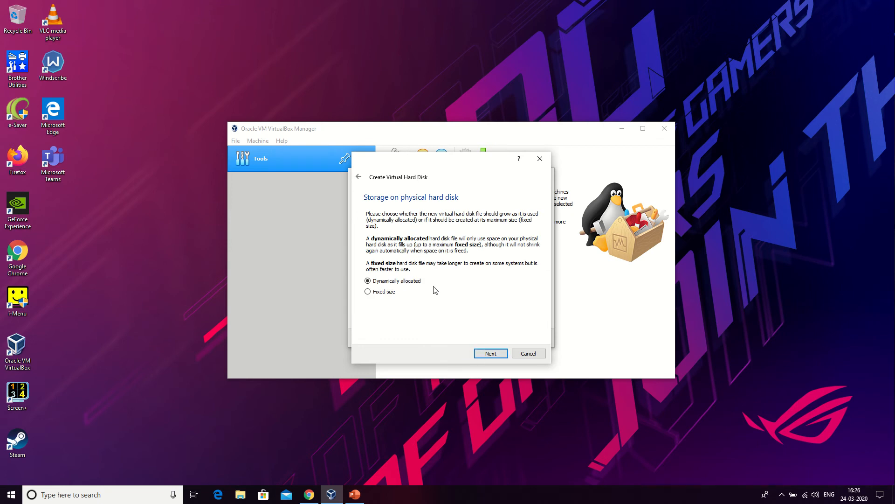
{"action": "left_click", "coordinate": [476, 356]}
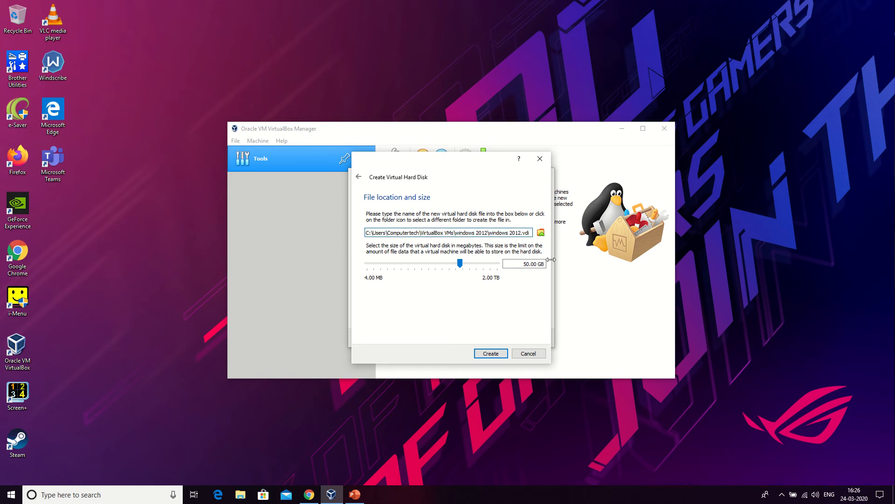
{"action": "left_click", "coordinate": [485, 354]}
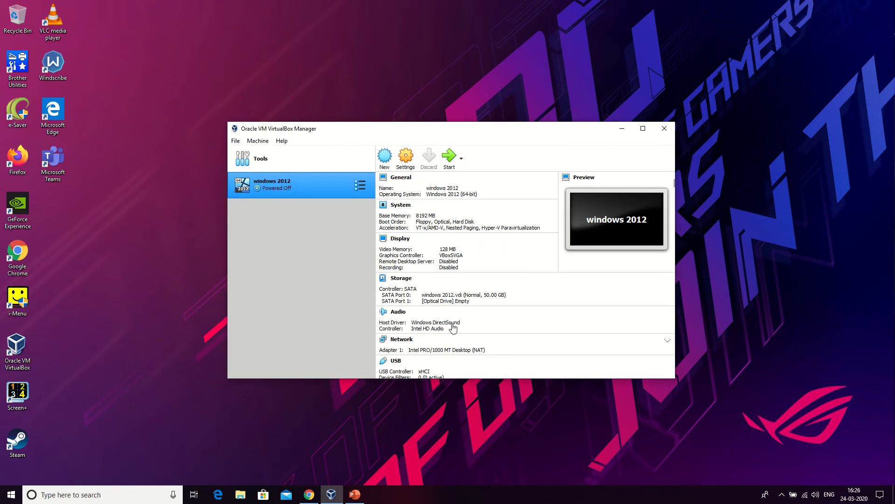
Attach the en_windows_server_2012_r2_debug_checked_x64_dvd_2707937.iso image to the machine's empty optical drive in Storage settings.
{"action": "right_click", "coordinate": [321, 186]}
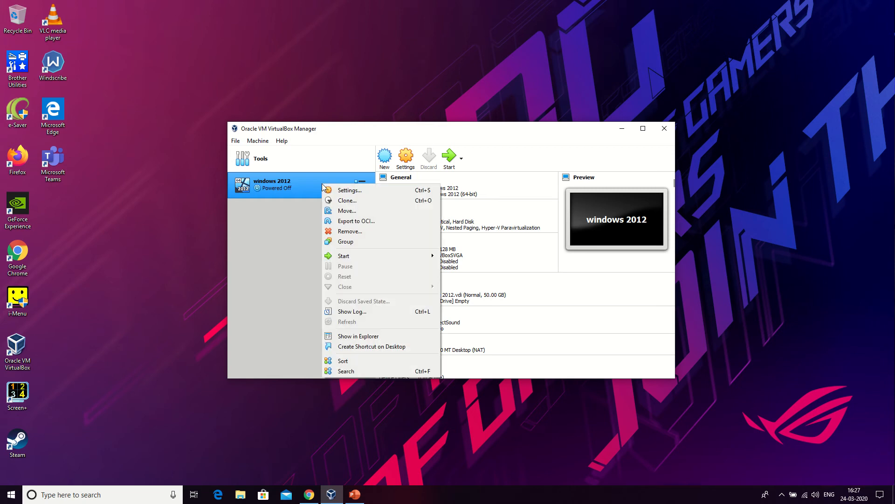
{"action": "left_click", "coordinate": [332, 191]}
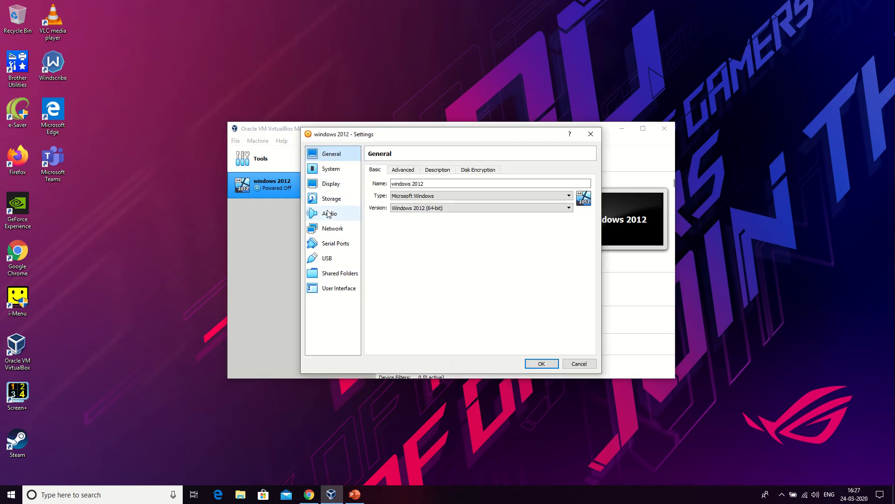
{"action": "left_click", "coordinate": [328, 201]}
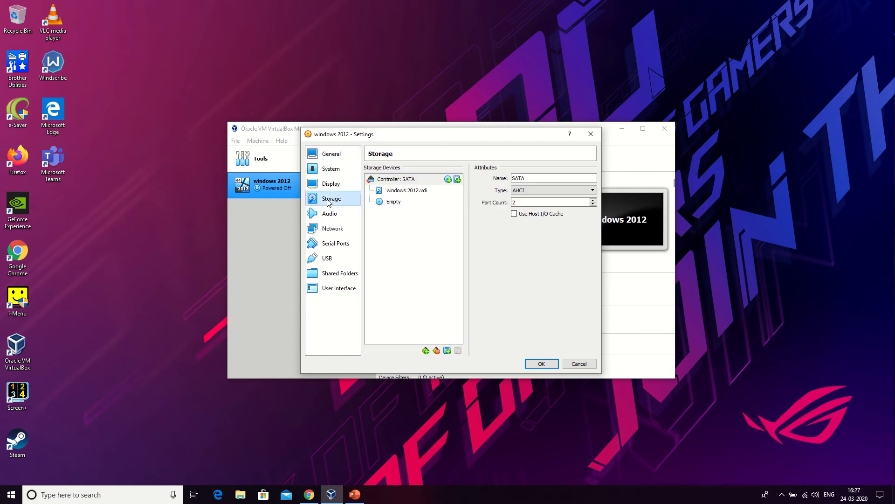
{"action": "left_click", "coordinate": [381, 203]}
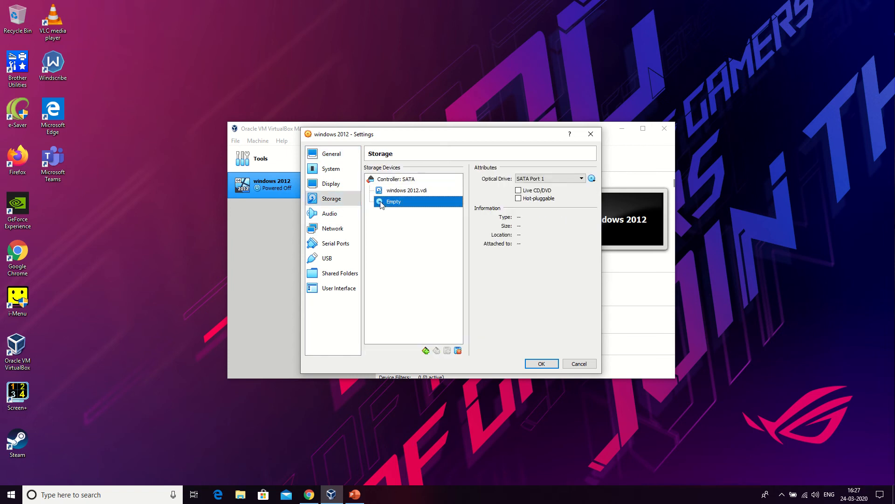
{"action": "left_click", "coordinate": [592, 179]}
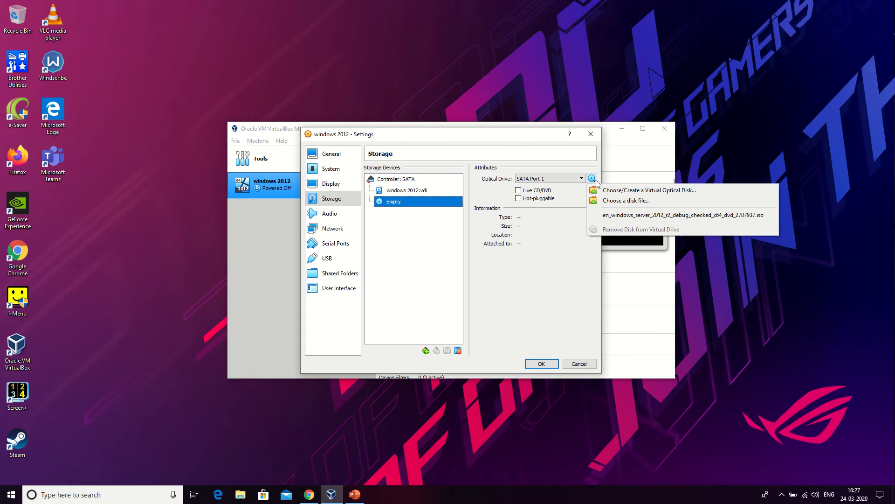
{"action": "left_click", "coordinate": [613, 218]}
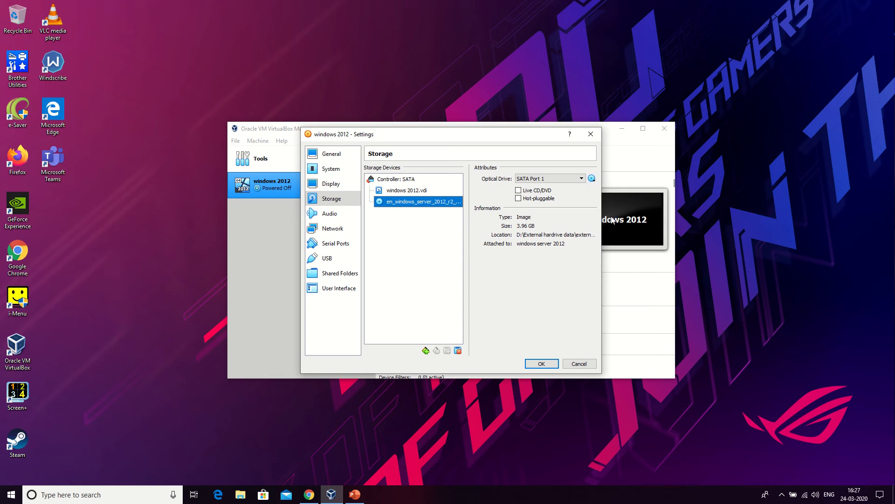
Reselect the Windows Server 2012 ISO file through the optical disk file browser.
{"action": "left_click", "coordinate": [591, 178]}
{"action": "left_click", "coordinate": [617, 201]}
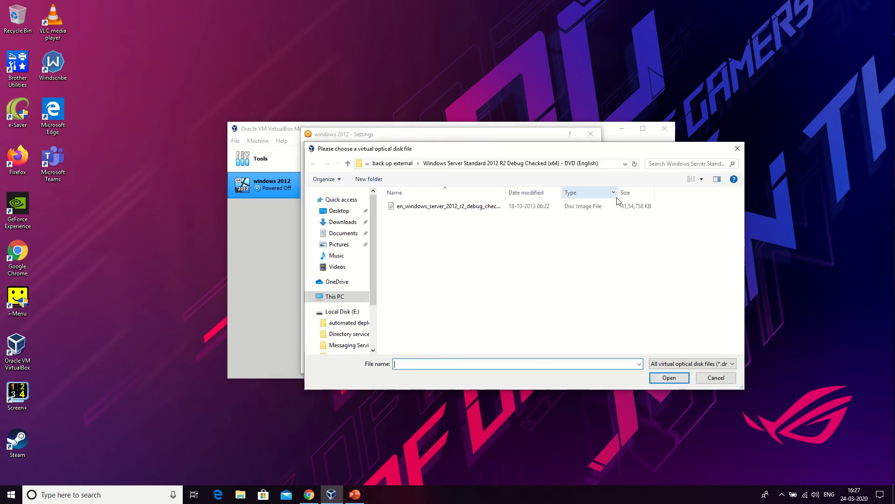
{"action": "left_click", "coordinate": [502, 211]}
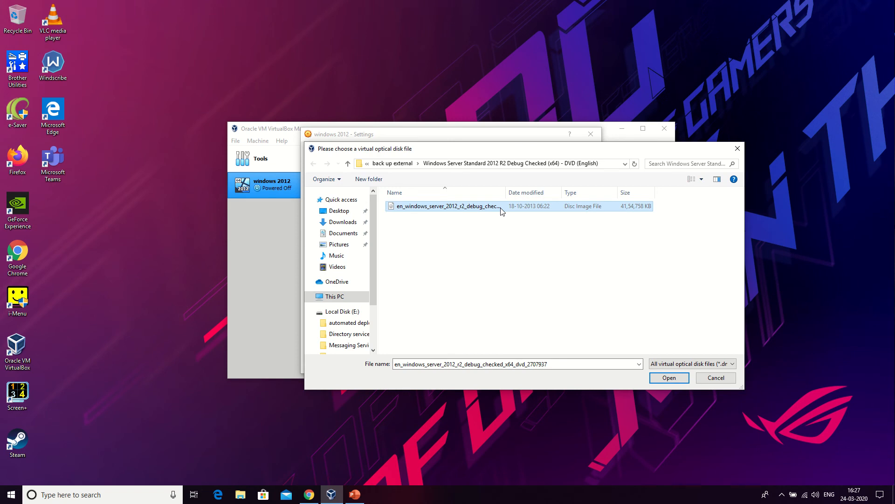
{"action": "key", "text": "Return"}
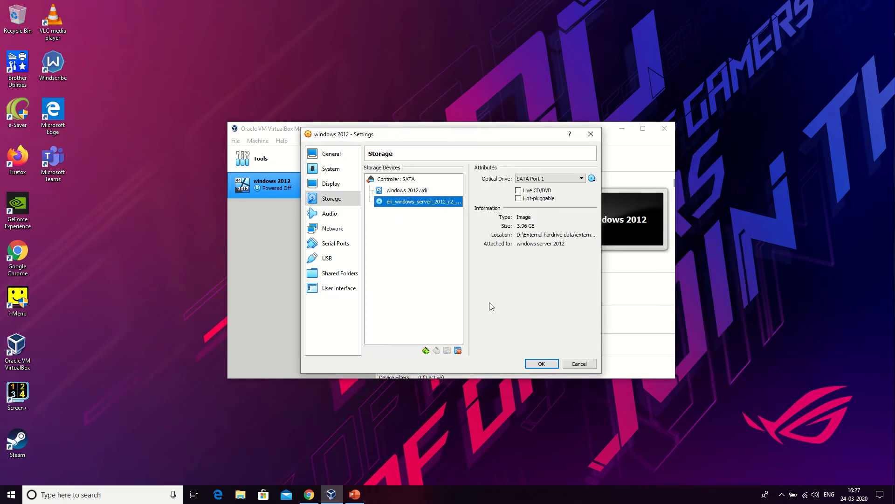
Reselect the Windows Server 2012 ISO for the optical drive and save the settings.
{"action": "left_click", "coordinate": [592, 179]}
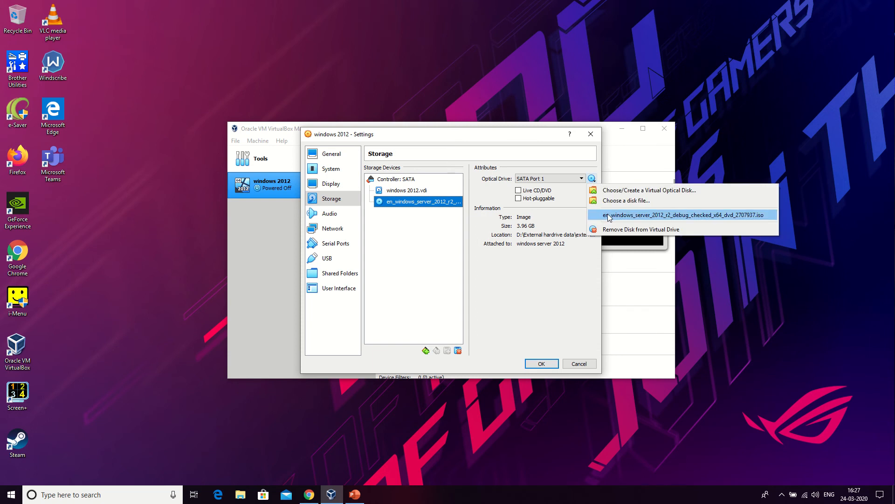
{"action": "left_click", "coordinate": [615, 219]}
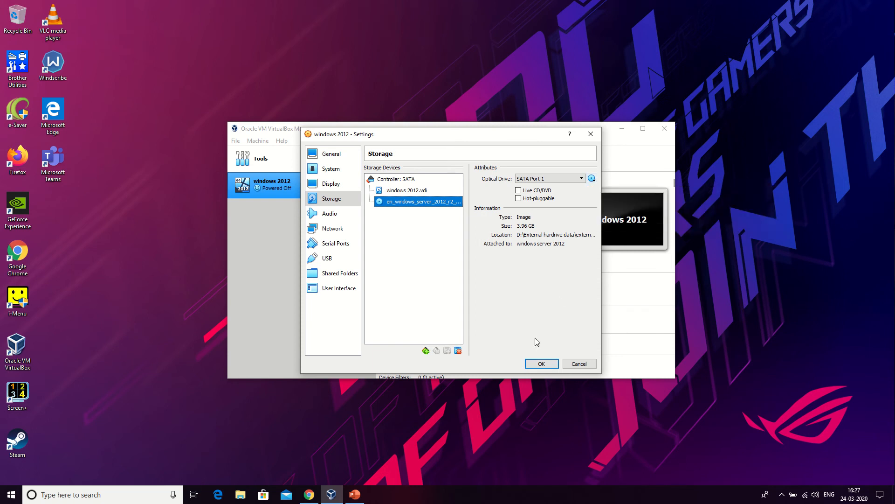
{"action": "left_click", "coordinate": [537, 363]}
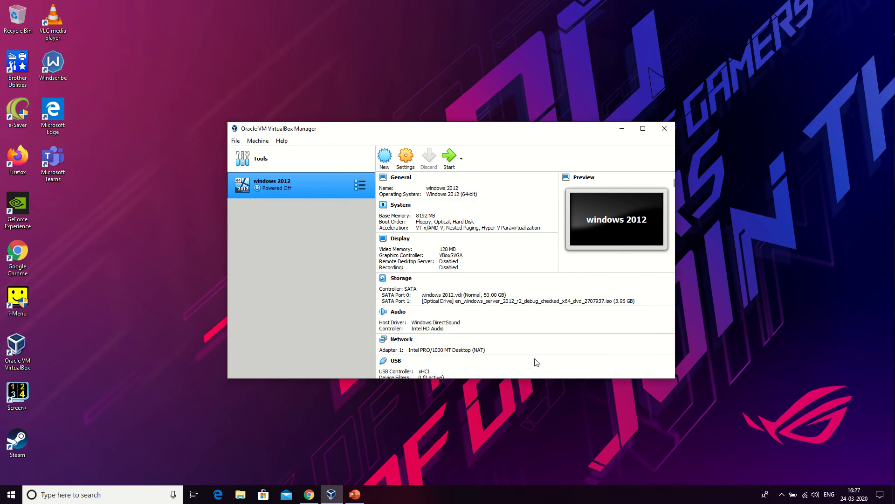
{"action": "right_click", "coordinate": [317, 191]}
{"action": "mouse_move", "coordinate": [376, 263]}
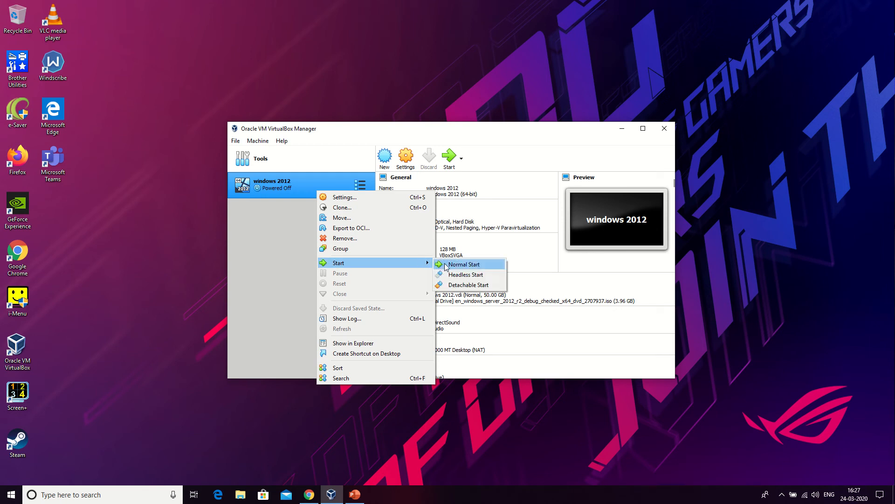
{"action": "left_click", "coordinate": [277, 255]}
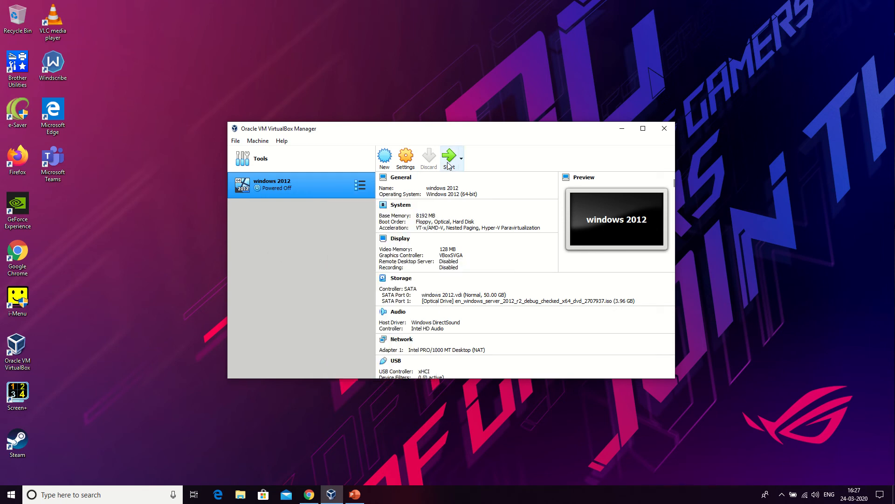
Start the virtual machine with the Windows Server 2012 ISO as the start-up disk.
{"action": "left_click", "coordinate": [447, 163]}
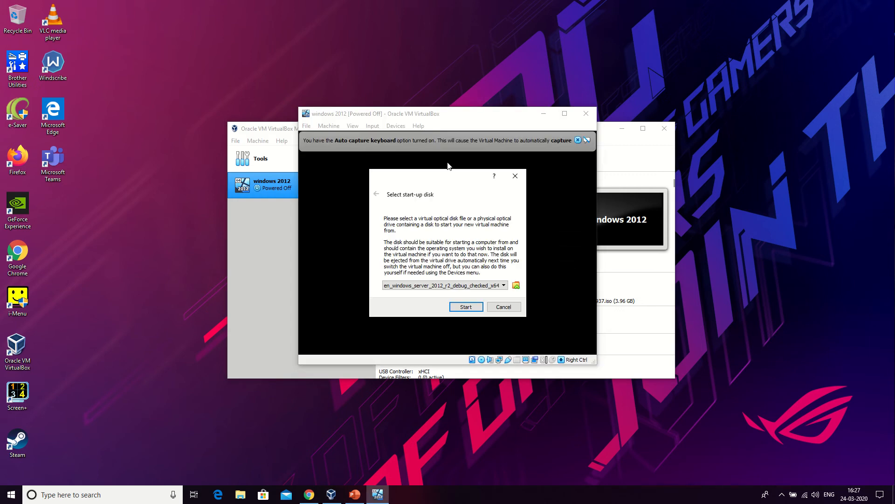
{"action": "left_click", "coordinate": [446, 286]}
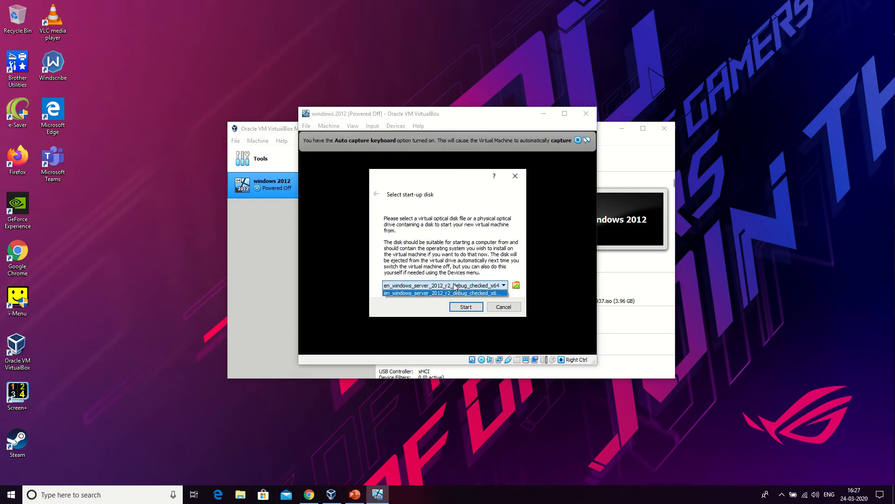
{"action": "left_click", "coordinate": [447, 293]}
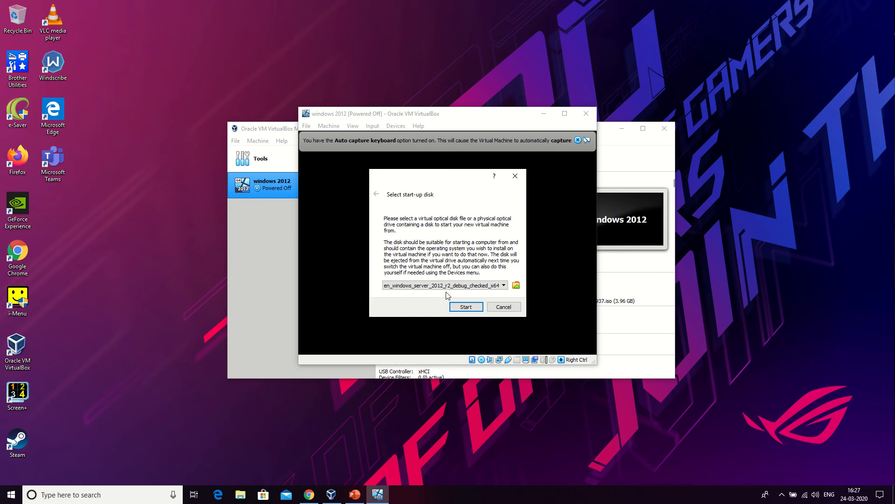
{"action": "left_click", "coordinate": [461, 307]}
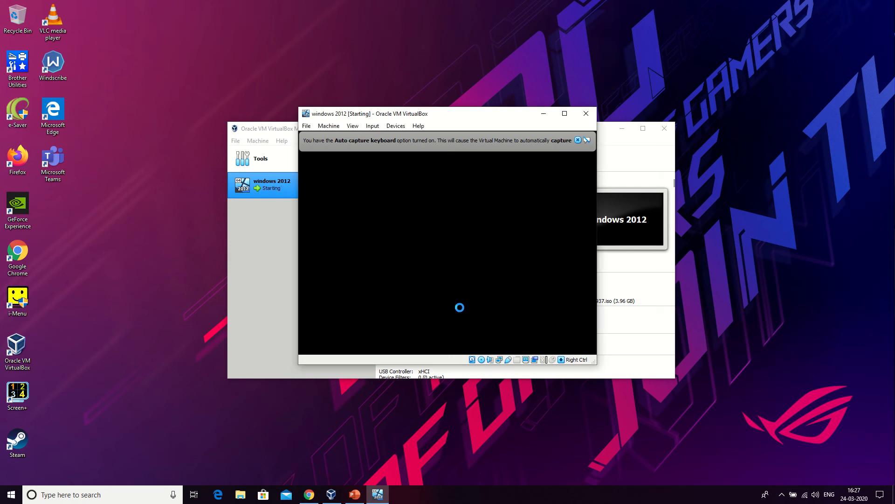
Maximize the running virtual machine window after switching it to scale mode.
{"action": "left_click", "coordinate": [562, 113]}
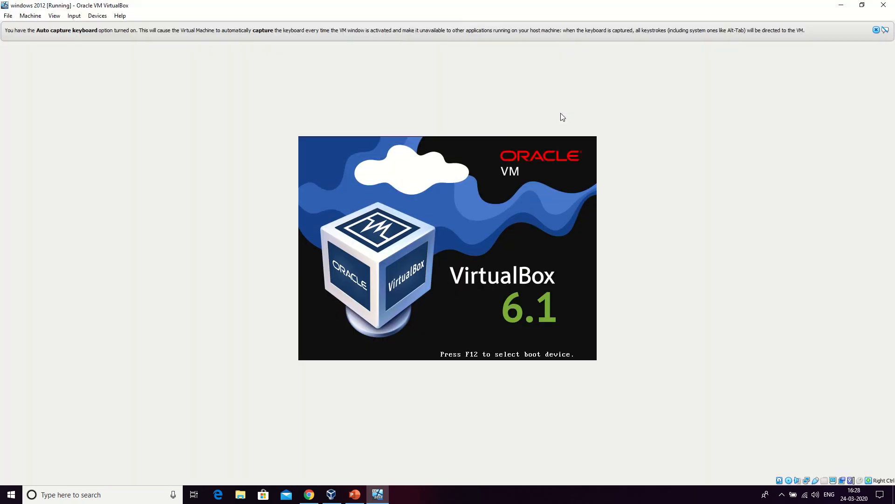
{"action": "key", "text": "ctrl+c"}
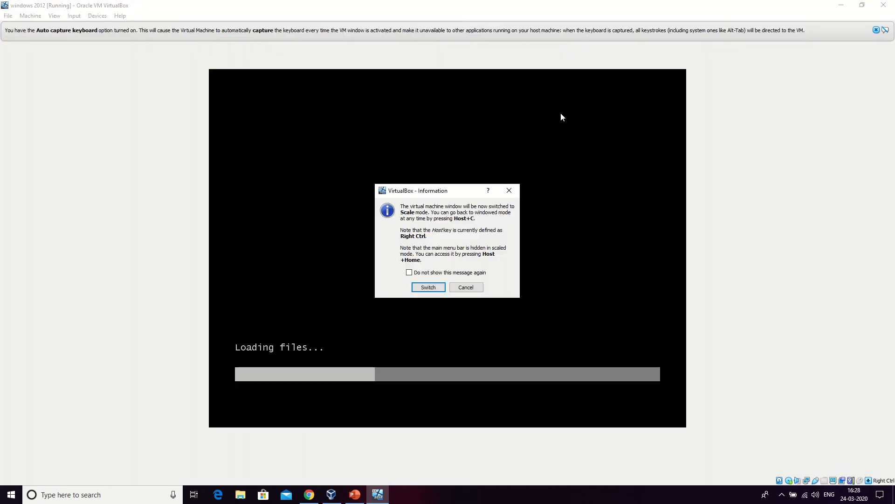
{"action": "key", "text": "Return"}
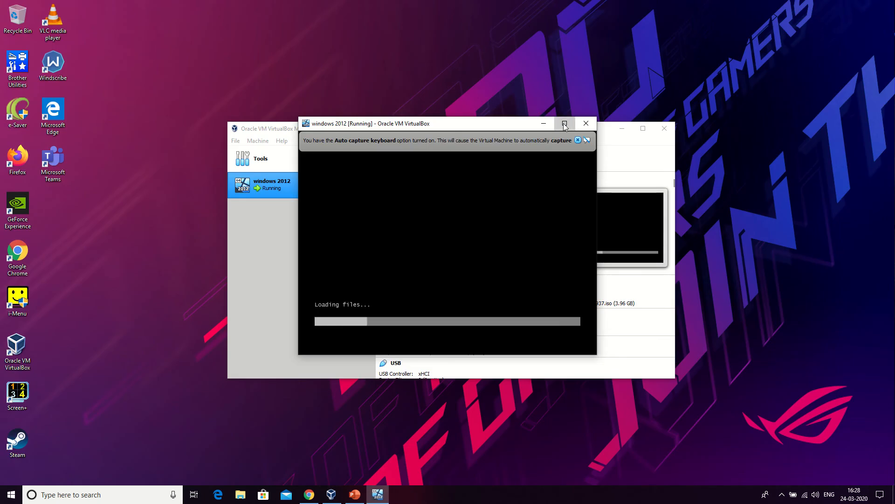
{"action": "left_click", "coordinate": [564, 123]}
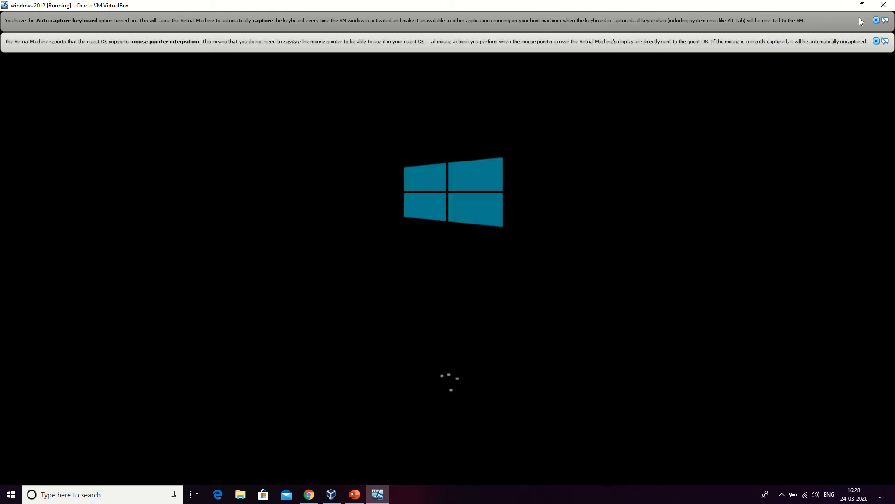
Dismiss the two VirtualBox notification banners about keyboard capture and mouse pointer integration.
{"action": "left_click", "coordinate": [877, 41]}
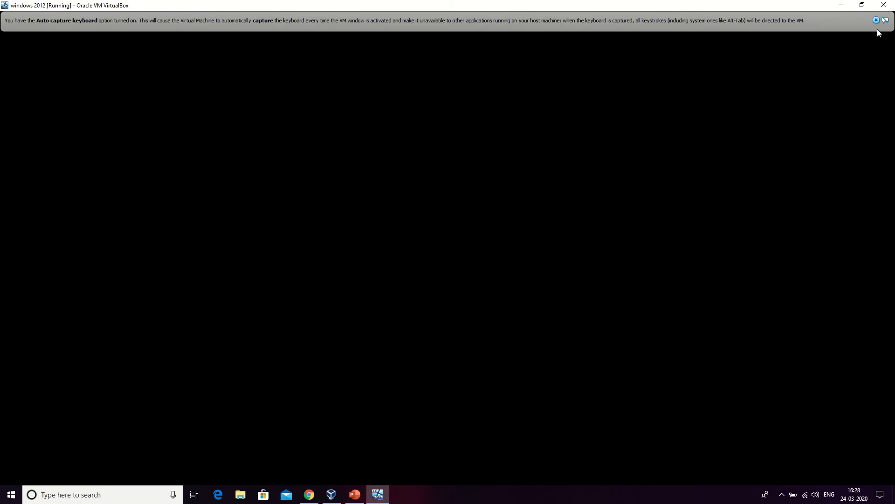
{"action": "left_click", "coordinate": [877, 20]}
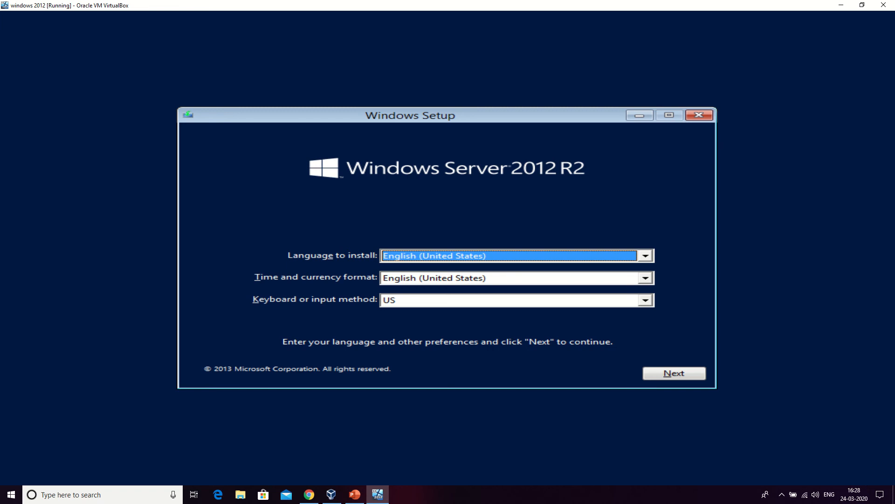
Set the time and currency format to English (New Zealand) in Windows Setup and continue.
{"action": "left_click", "coordinate": [646, 256]}
{"action": "left_click", "coordinate": [646, 256]}
{"action": "left_click", "coordinate": [649, 282]}
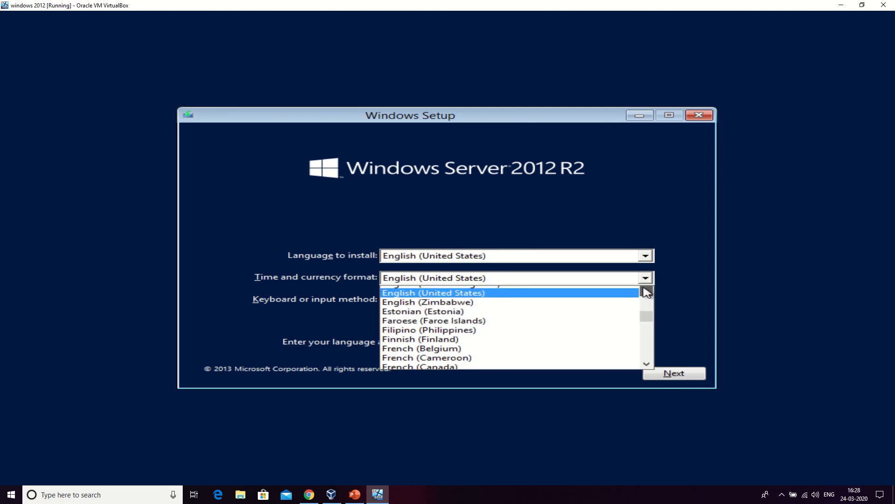
{"action": "scroll", "coordinate": [647, 292], "scroll_direction": "up", "scroll_amount": 2}
{"action": "scroll", "coordinate": [647, 292], "scroll_direction": "up", "scroll_amount": 2}
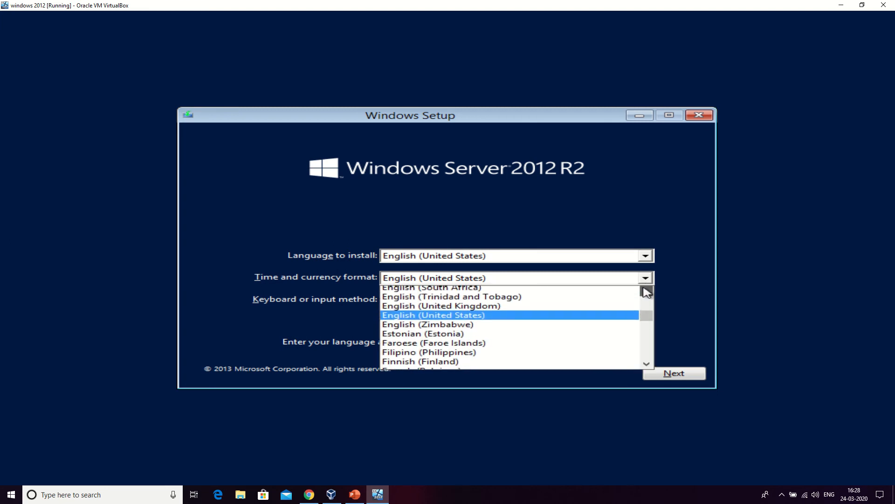
{"action": "scroll", "coordinate": [647, 292], "scroll_direction": "up", "scroll_amount": 2}
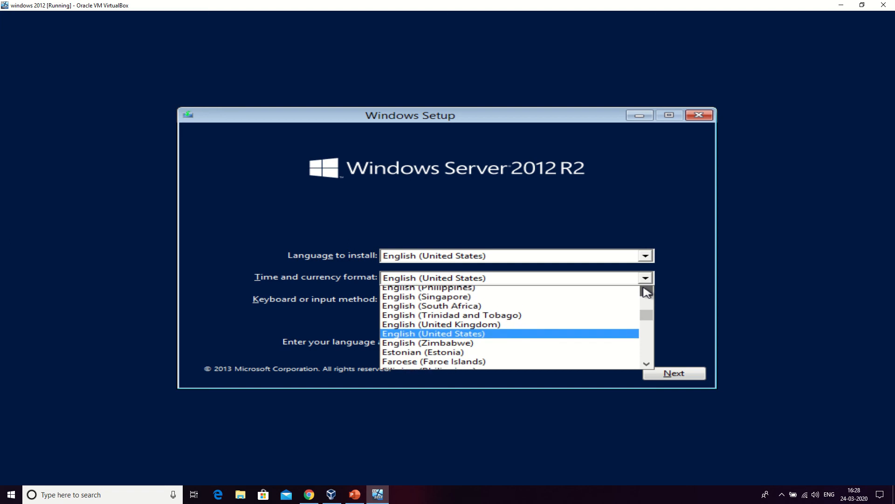
{"action": "scroll", "coordinate": [566, 312], "scroll_direction": "up", "scroll_amount": 3}
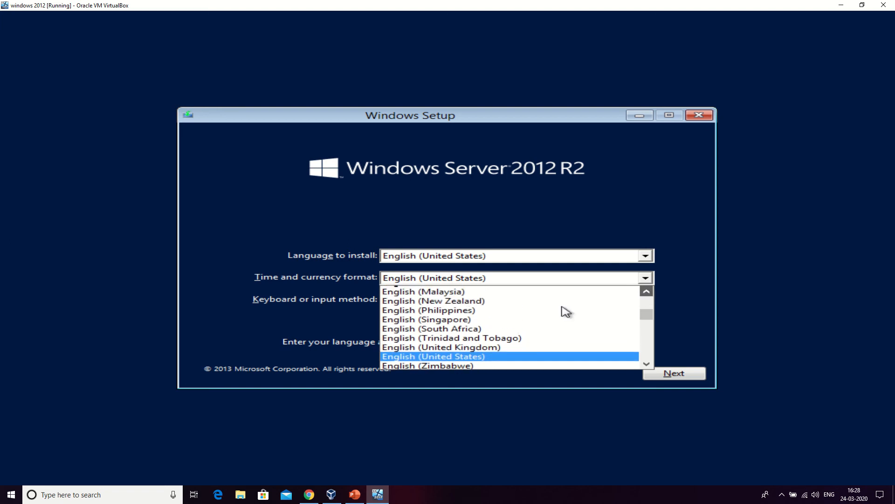
{"action": "scroll", "coordinate": [495, 352], "scroll_direction": "up", "scroll_amount": 5}
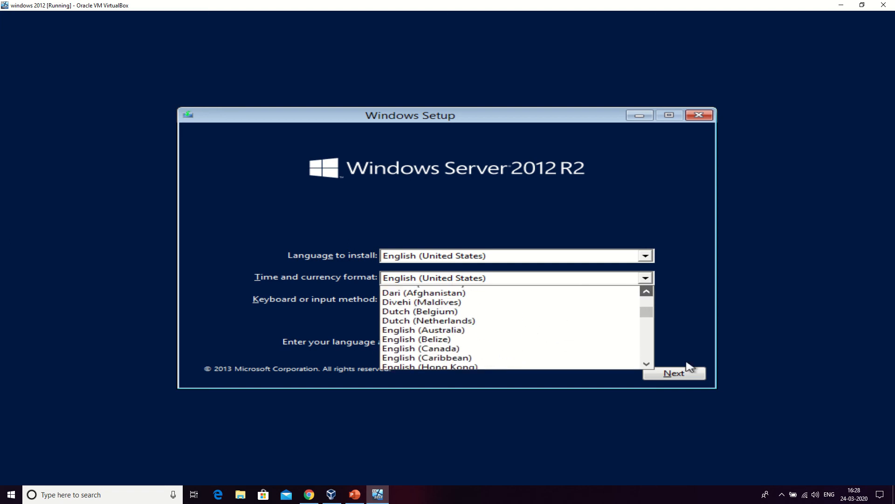
{"action": "left_click", "coordinate": [647, 369]}
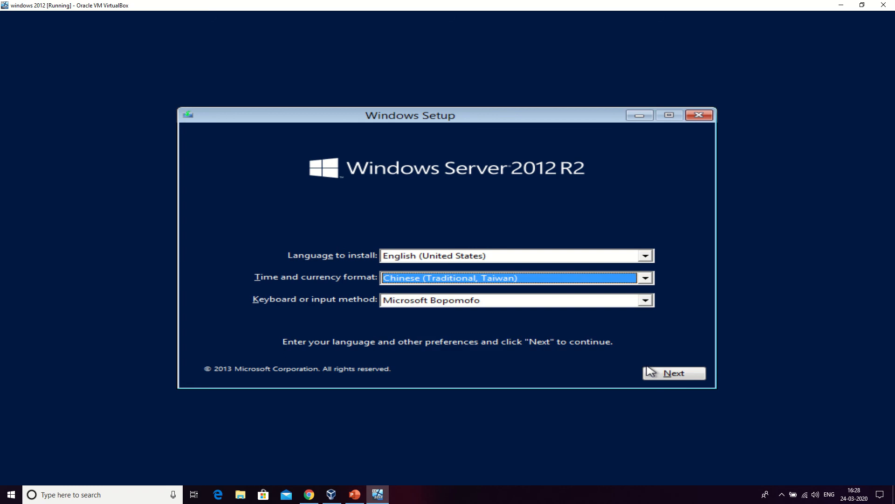
{"action": "left_click", "coordinate": [645, 277]}
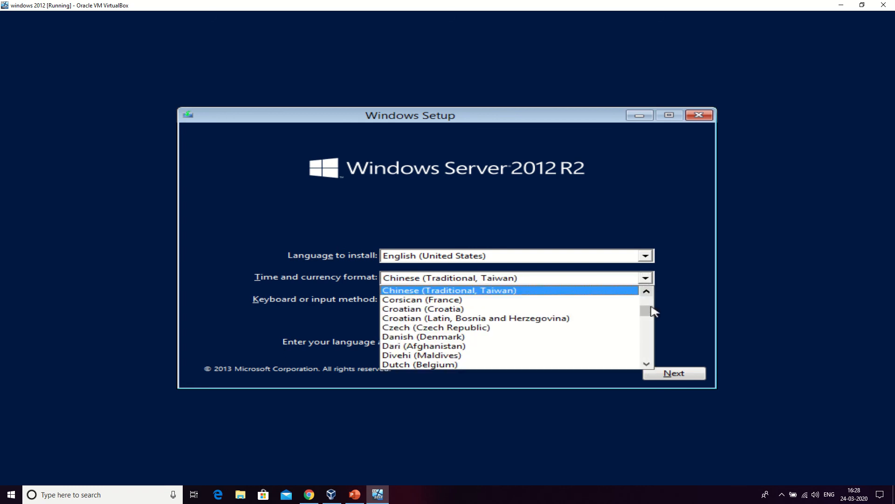
{"action": "mouse_move", "coordinate": [646, 310]}
{"action": "left_mouse_down"}
{"action": "mouse_move", "coordinate": [646, 339]}
{"action": "mouse_move", "coordinate": [646, 311]}
{"action": "left_mouse_up"}
{"action": "left_click", "coordinate": [646, 291]}
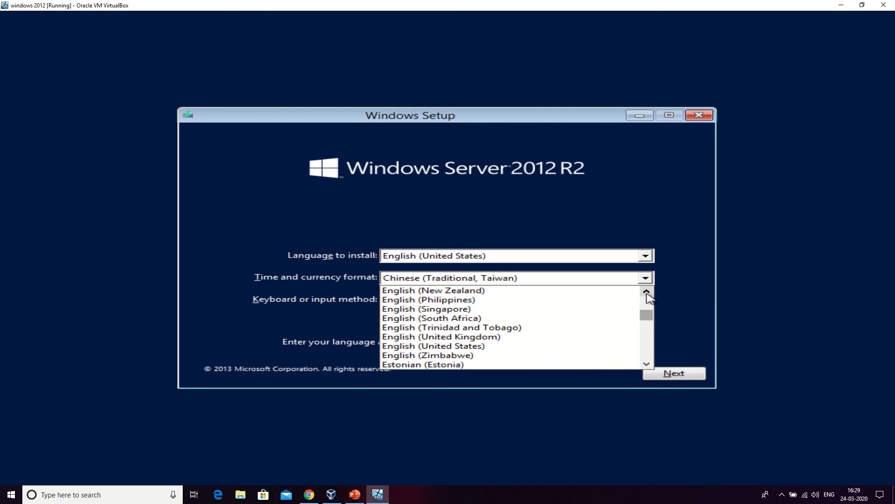
{"action": "left_click", "coordinate": [546, 294]}
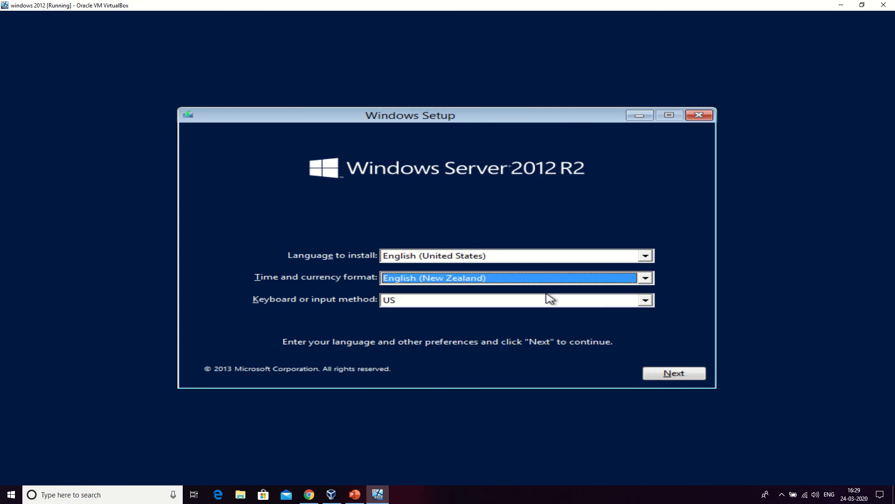
{"action": "left_click", "coordinate": [654, 372]}
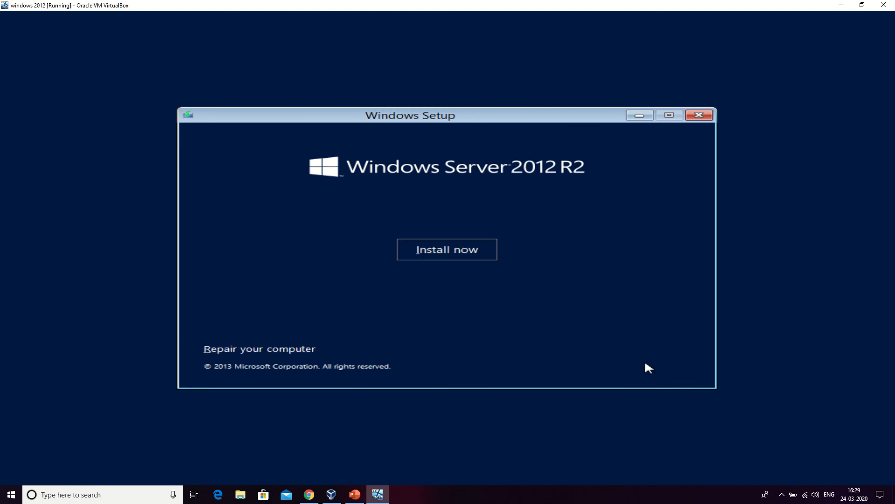
Start the Windows installation and close the TabTip.exe application error.
{"action": "left_click", "coordinate": [466, 249]}
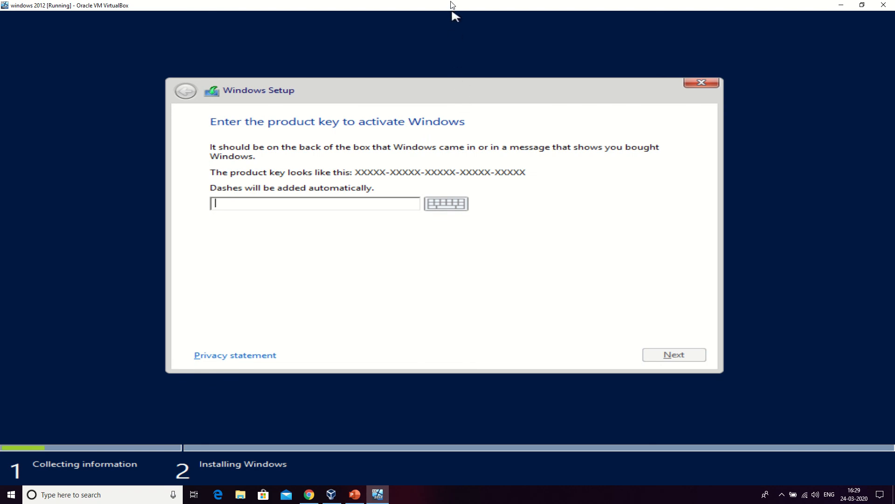
{"action": "mouse_move", "coordinate": [451, 2]}
{"action": "mouse_move", "coordinate": [408, 13]}
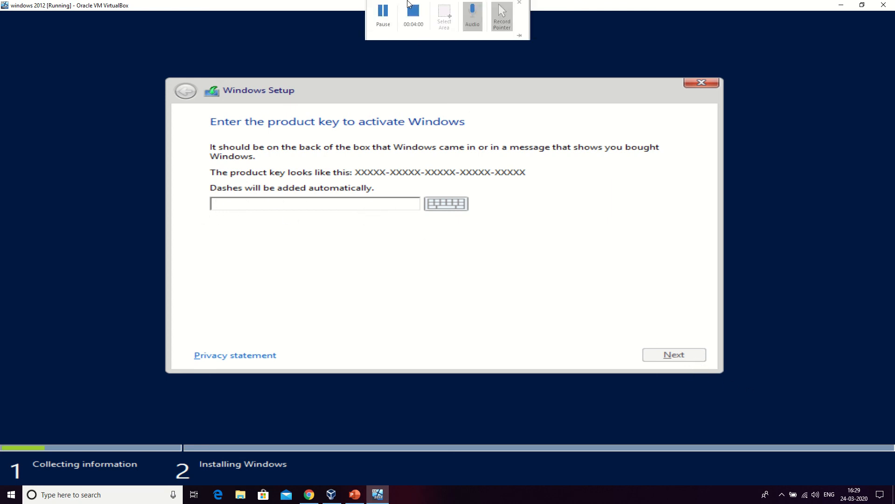
{"action": "left_click", "coordinate": [390, 18]}
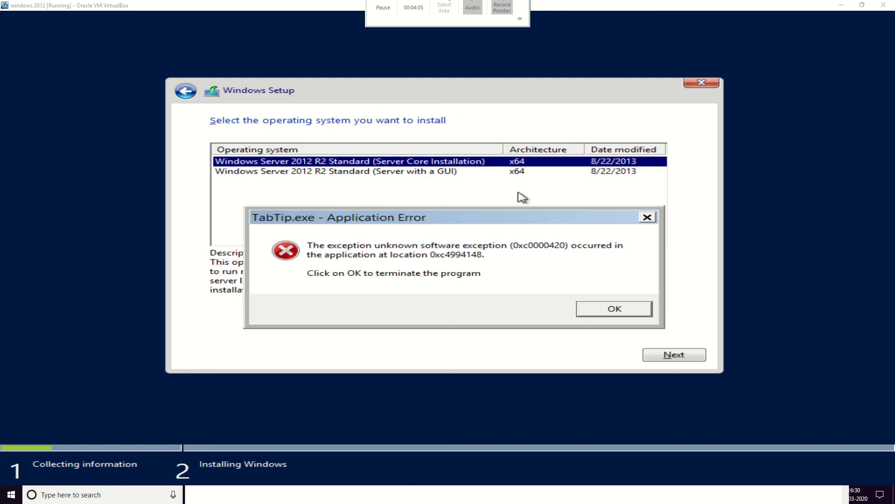
{"action": "left_click", "coordinate": [610, 311]}
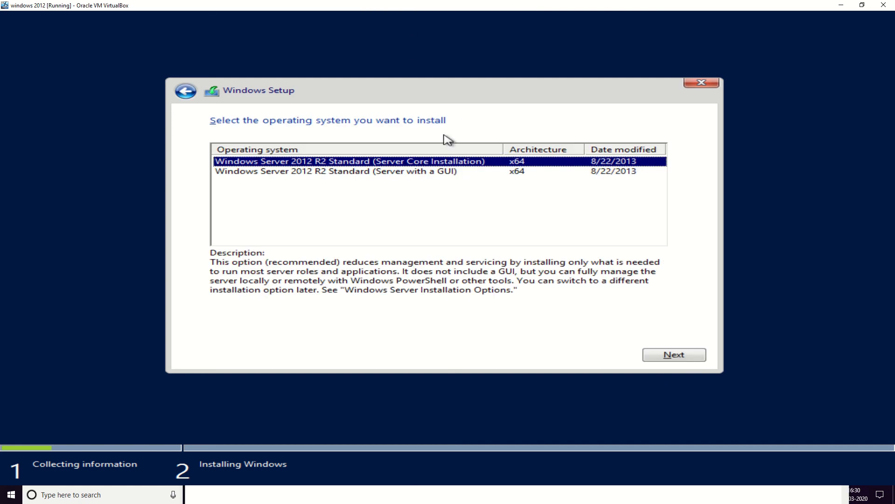
Choose Windows Server 2012 R2 Standard (Server with a GUI) and accept the license terms.
{"action": "left_click", "coordinate": [413, 172]}
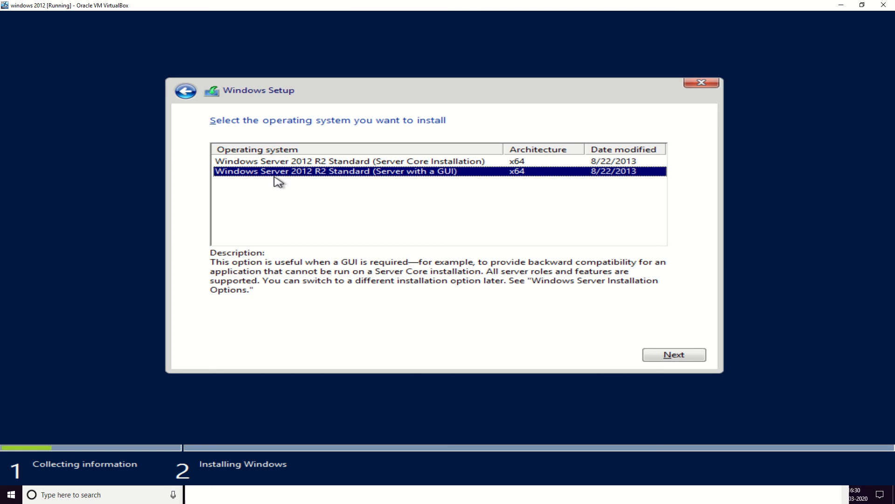
{"action": "left_click", "coordinate": [652, 357]}
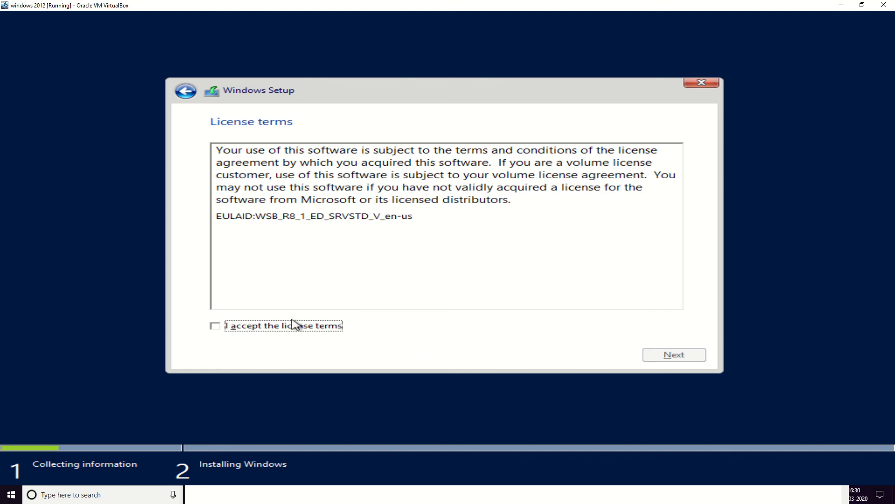
{"action": "left_click", "coordinate": [293, 325]}
{"action": "left_click", "coordinate": [651, 357]}
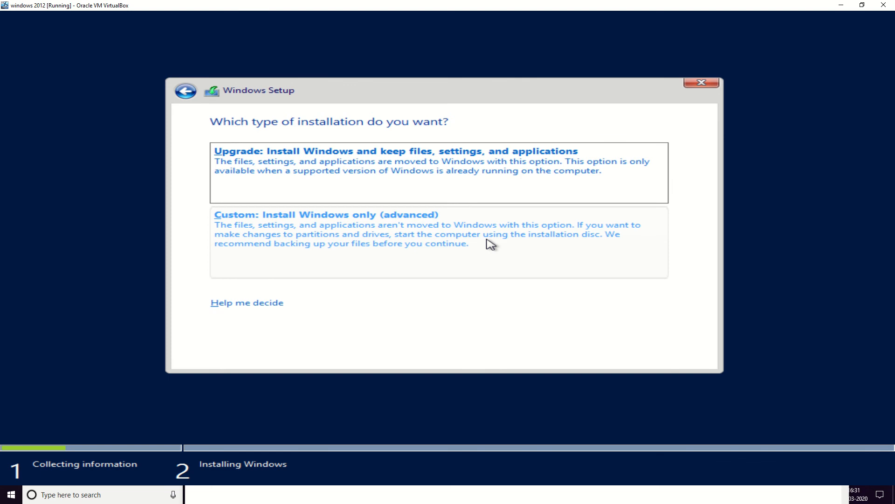
Choose the custom installation and install onto Drive 0 Unallocated Space.
{"action": "left_click", "coordinate": [486, 238]}
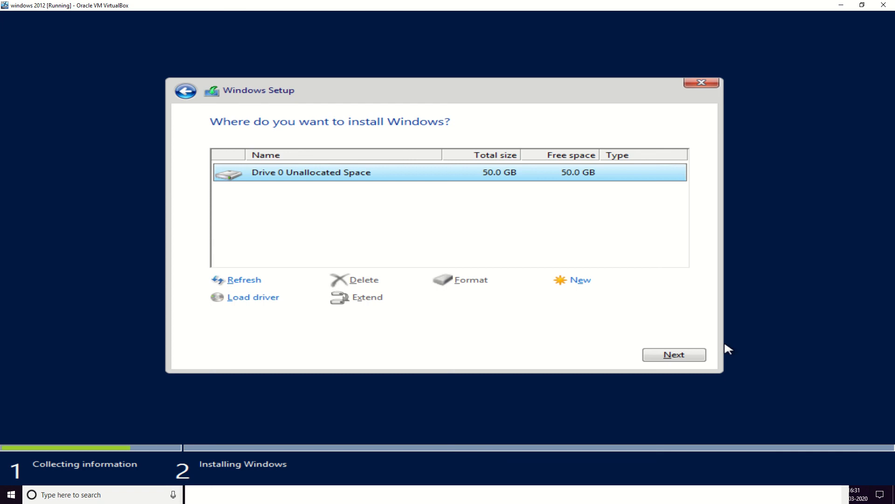
{"action": "left_click", "coordinate": [690, 356]}
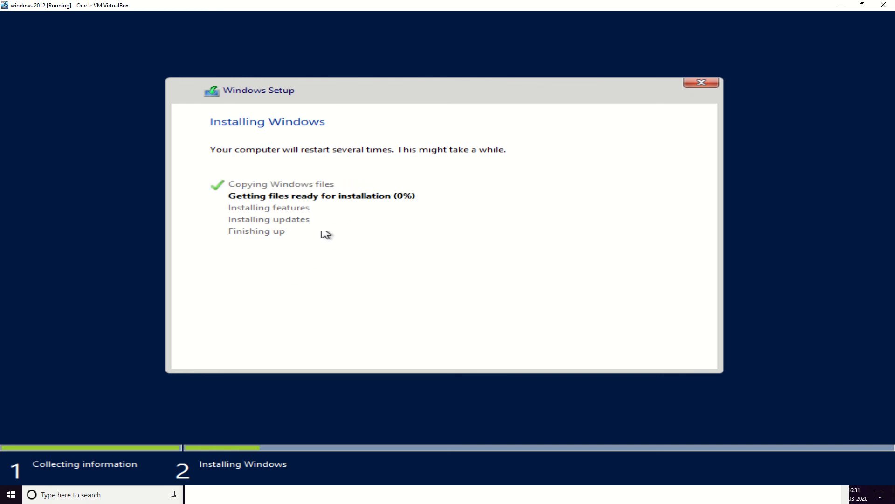
{"action": "mouse_move", "coordinate": [432, 4]}
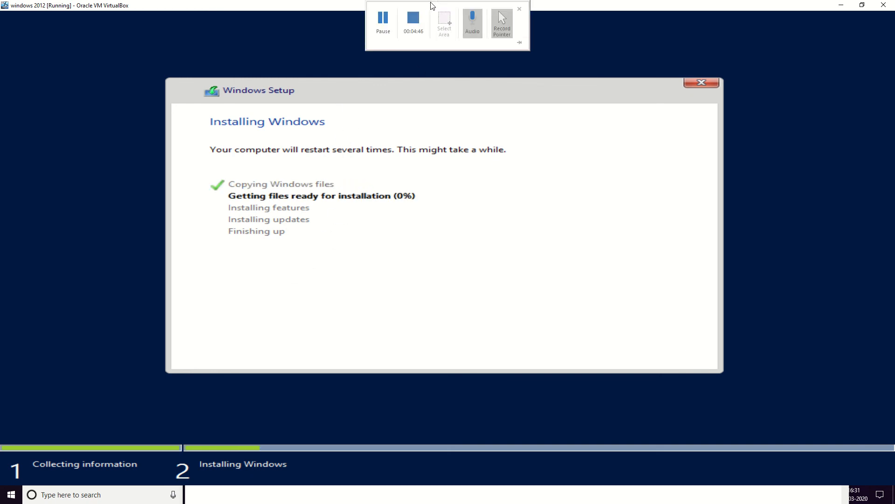
{"action": "left_click", "coordinate": [383, 18]}
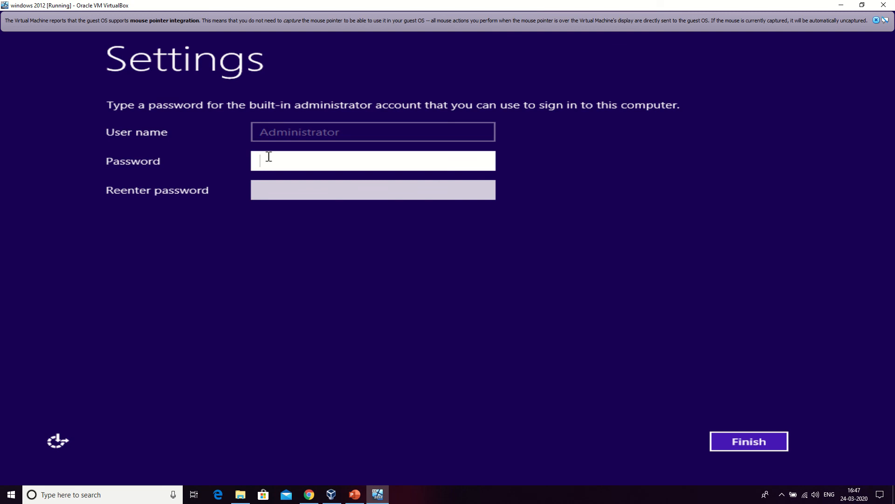
Enter and confirm the built-in Administrator account password, then finish the settings.
{"action": "type", "text": "P@ssw0rd12"}
{"action": "left_click", "coordinate": [274, 190]}
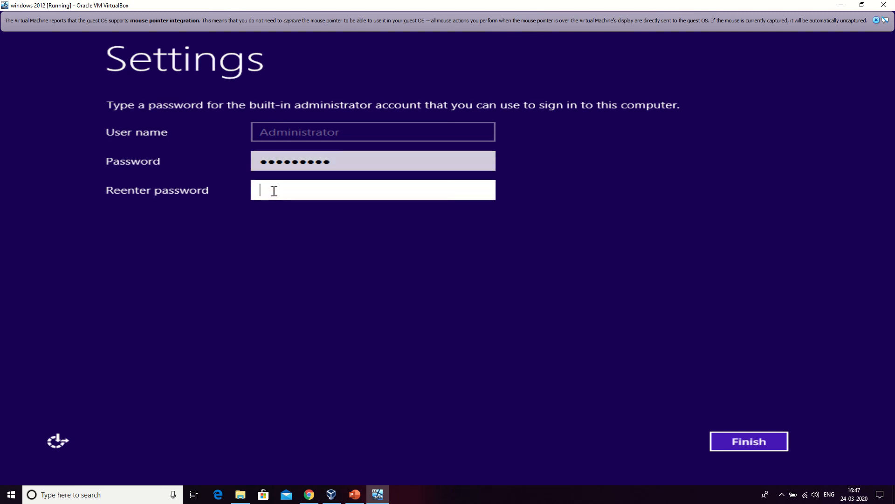
{"action": "type", "text": "P@ssw0rd12"}
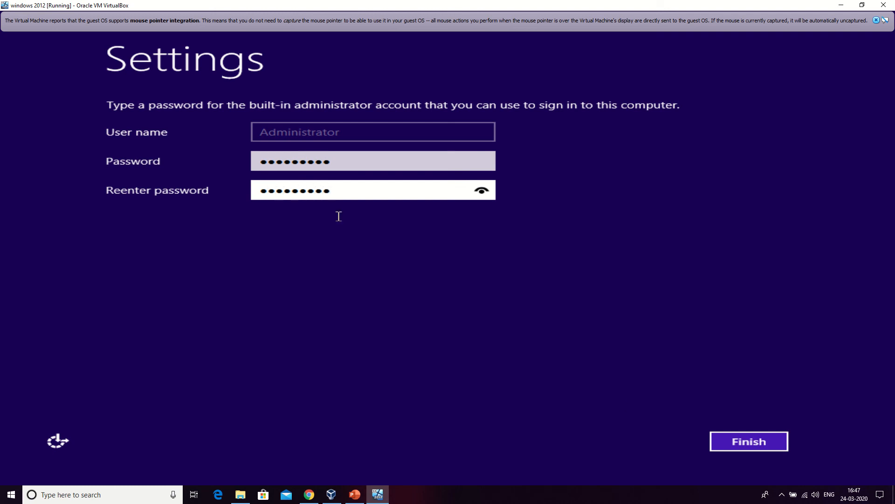
{"action": "left_click", "coordinate": [725, 441]}
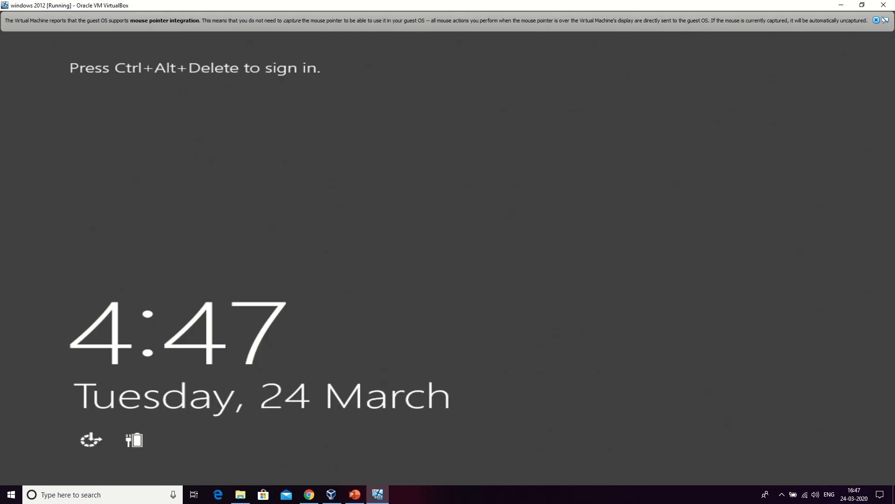
Sign in as Administrator with the account password.
{"action": "key", "text": "ctrl+Delete"}
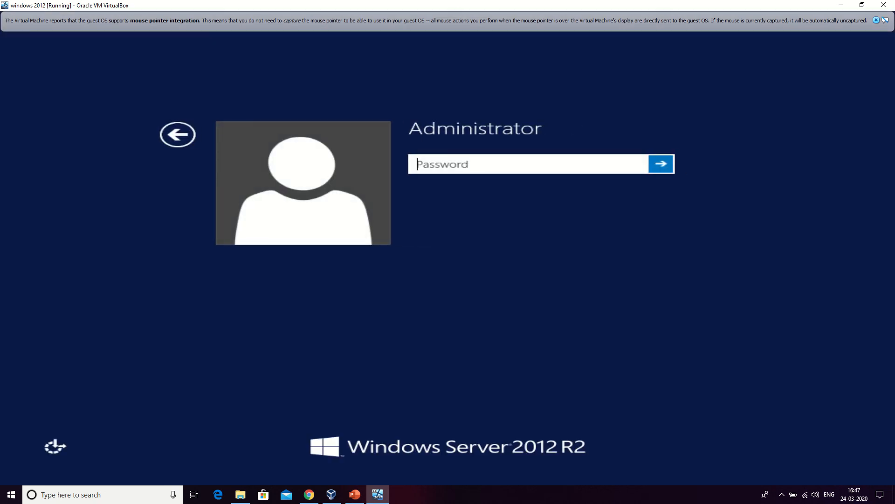
{"action": "type", "text": "*********"}
{"action": "key", "text": "Return"}
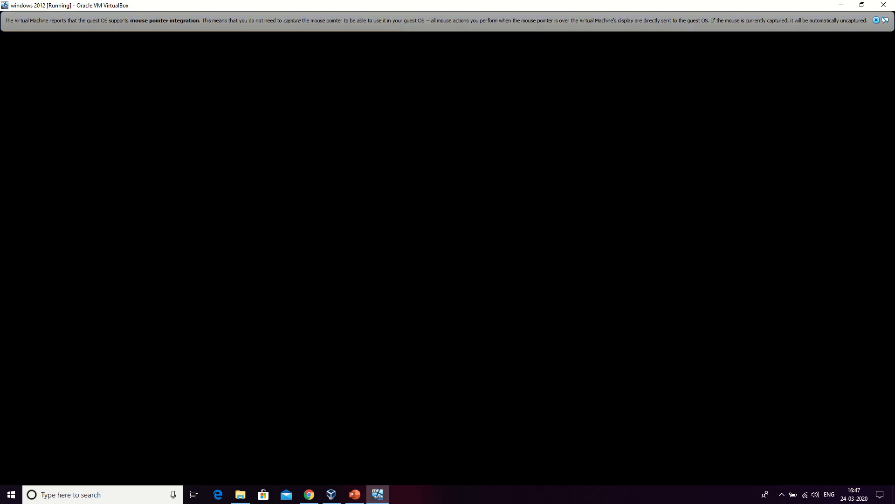
Dismiss the notification banner and allow network discovery for the network.
{"action": "left_click", "coordinate": [885, 21]}
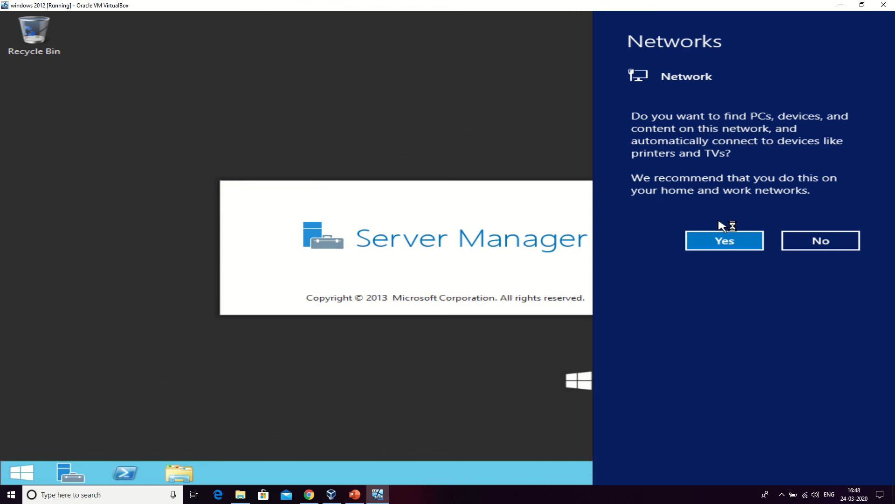
{"action": "left_click", "coordinate": [724, 239]}
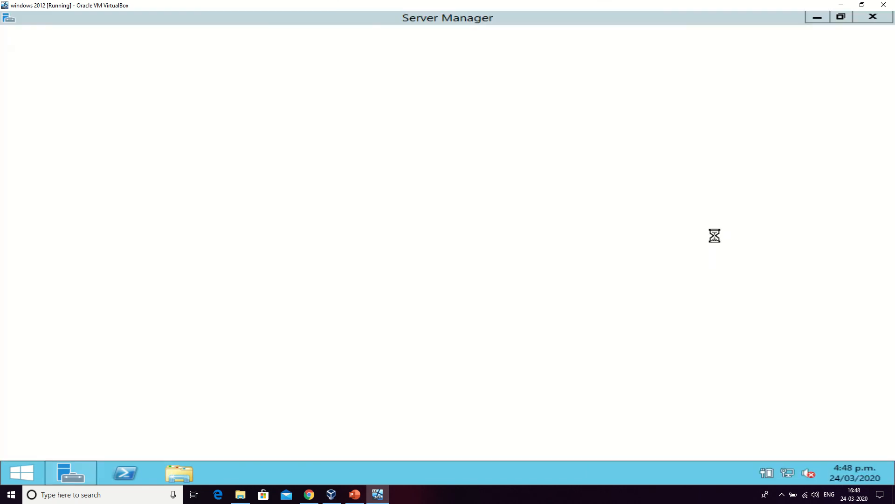